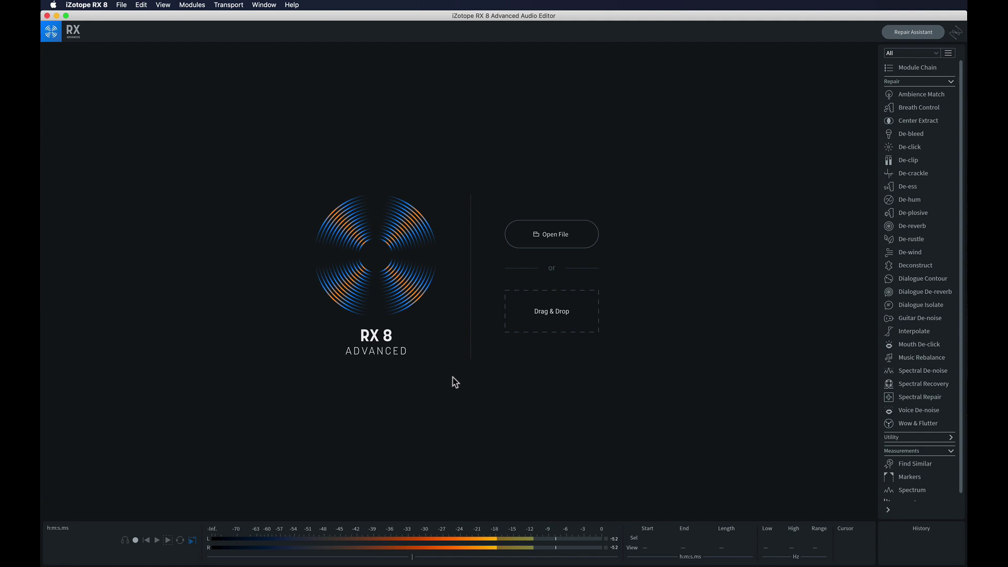
Step: Open the Spectral Recovery module from the welcome screen's Repair module list
click(913, 385)
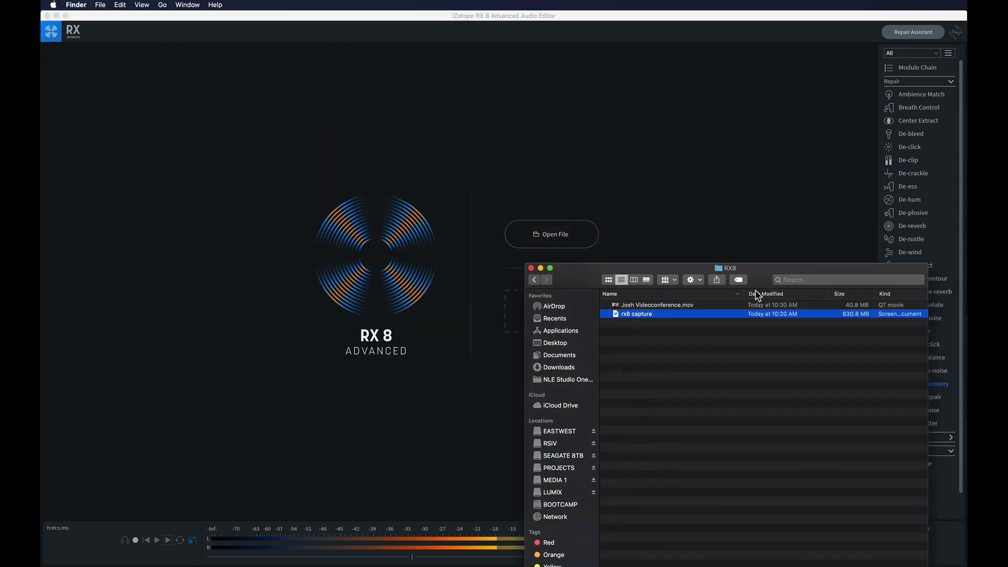
Step: Quick Look preview the videoconference .mov file in the RX8 folder, then close the preview
click(666, 307)
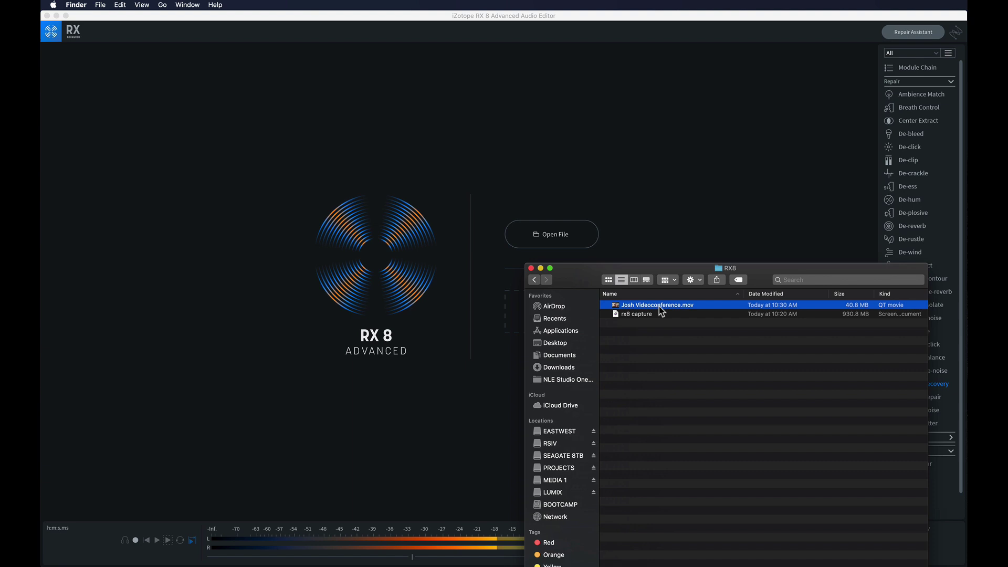
key(space)
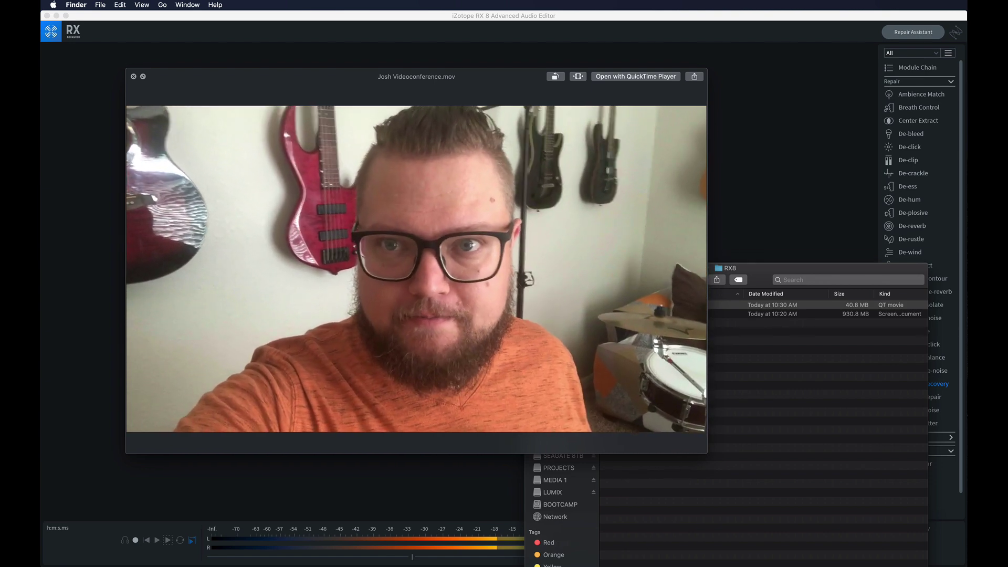
key(space)
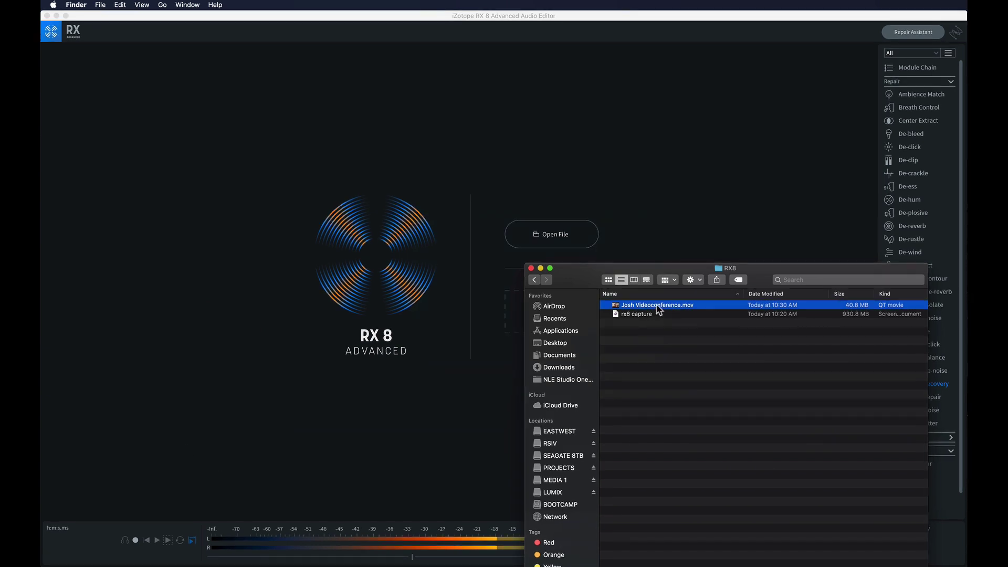
Step: Load the videoconference .mov into RX 8 and close the floating Spectral Recovery window
drag(659, 309, 282, 157)
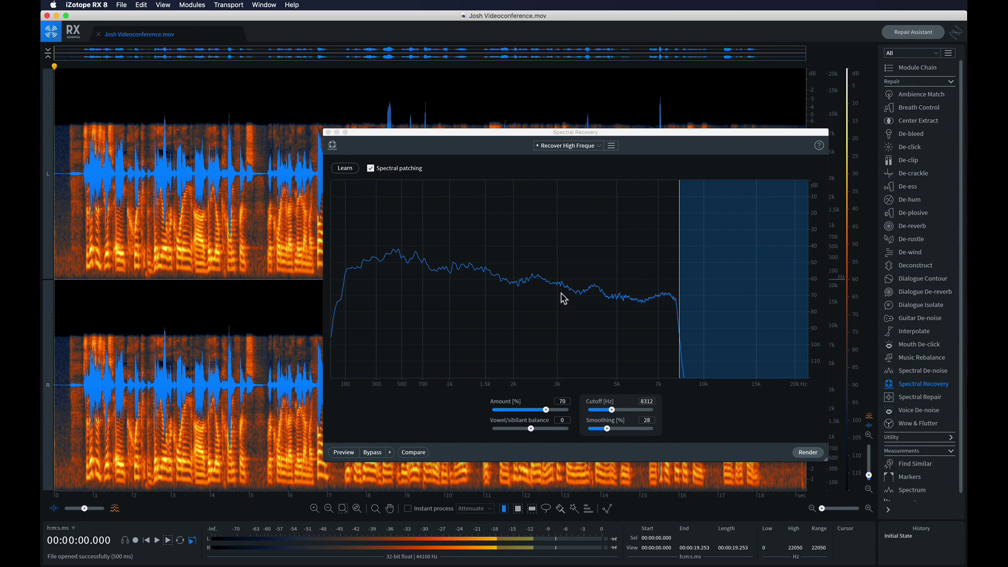
click(328, 132)
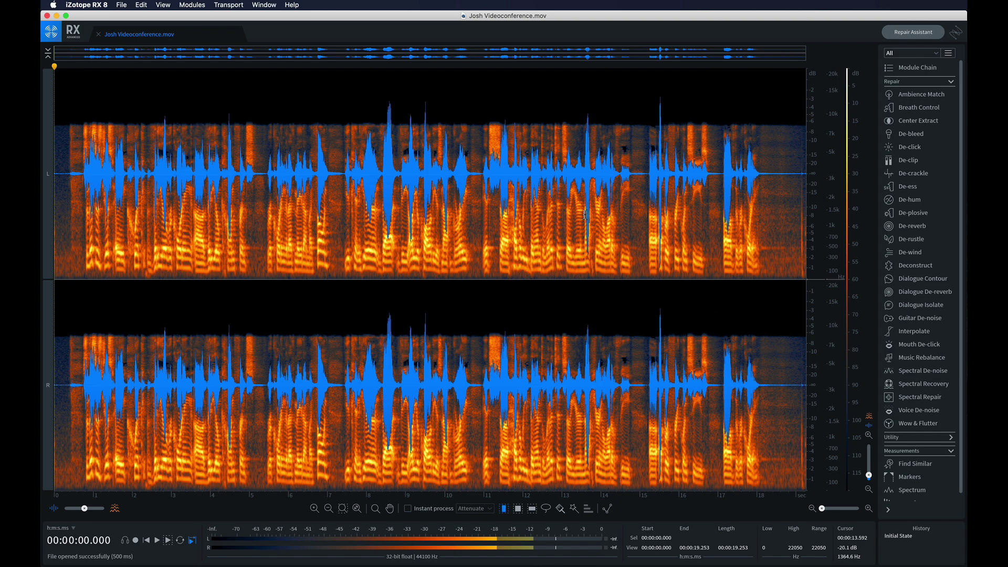
Step: Select the whole recording and load Spectral Recovery with its high-frequency recovery preset
key(super+a)
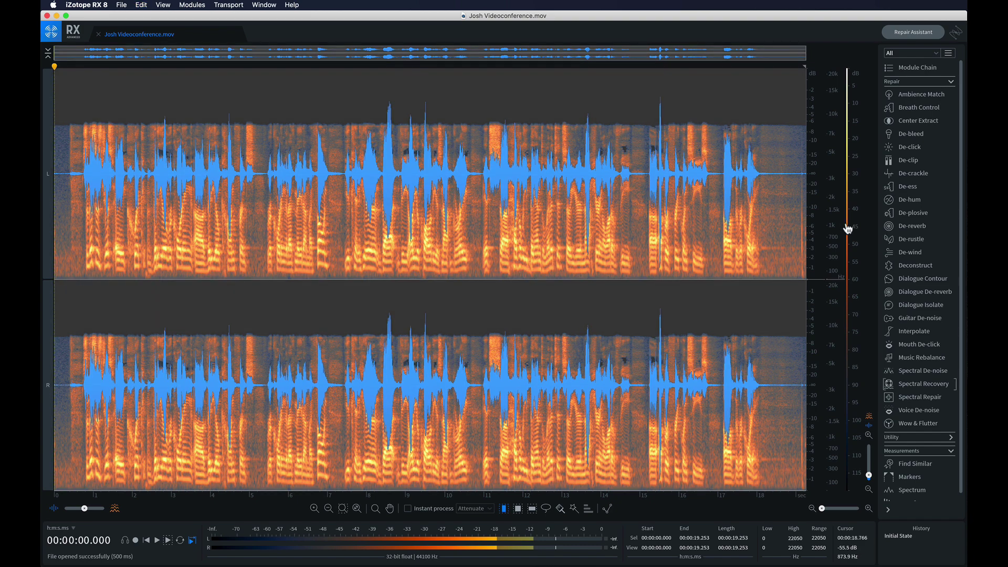
click(937, 383)
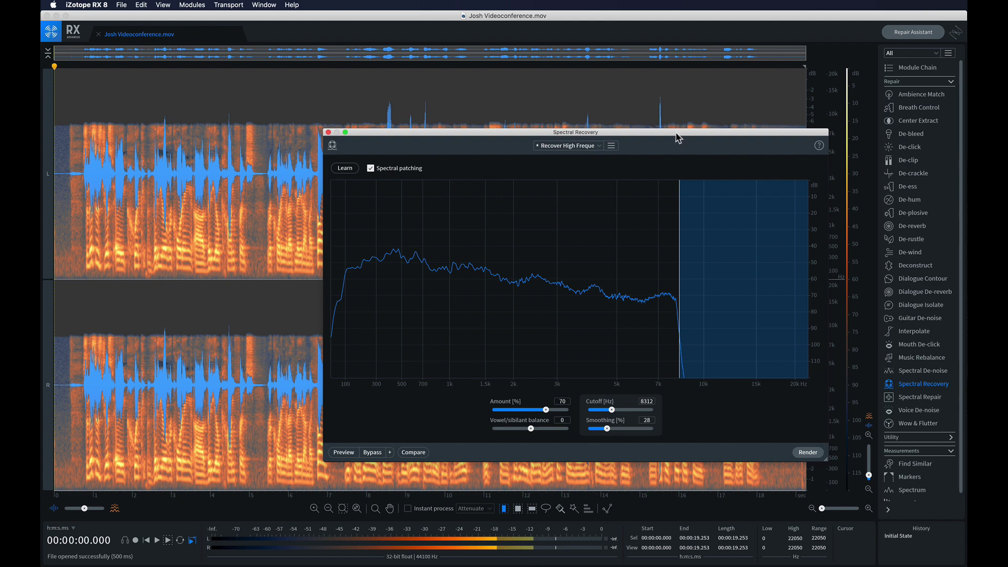
drag(676, 134, 613, 124)
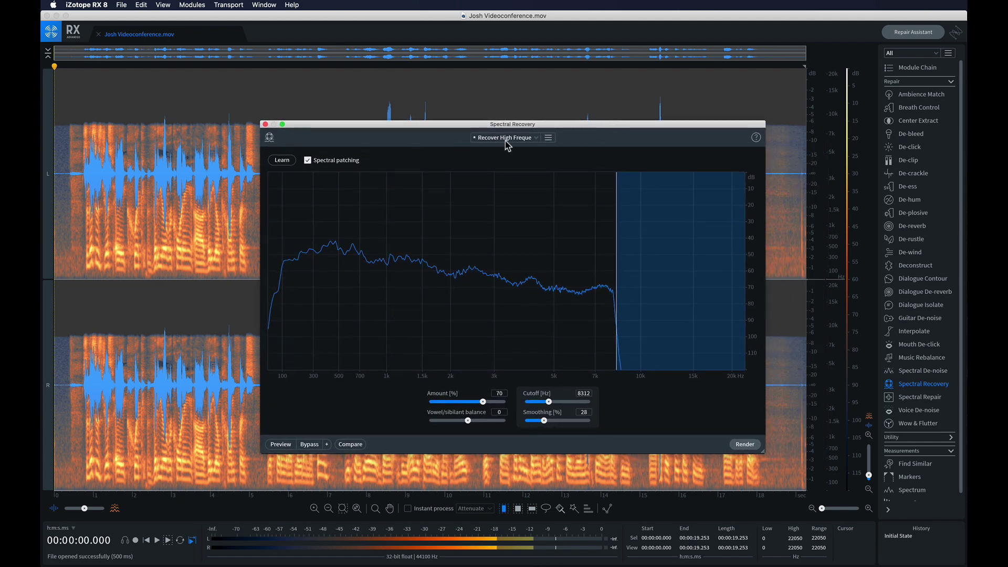
click(505, 138)
click(426, 155)
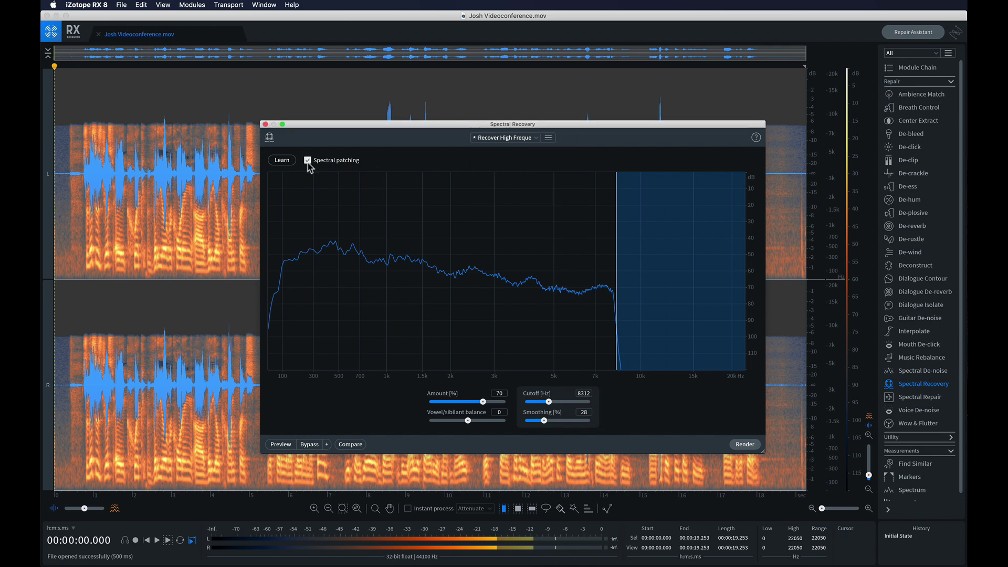
Step: Learn the 8226 Hz cutoff, audition, and render the recovery across the clip
click(280, 164)
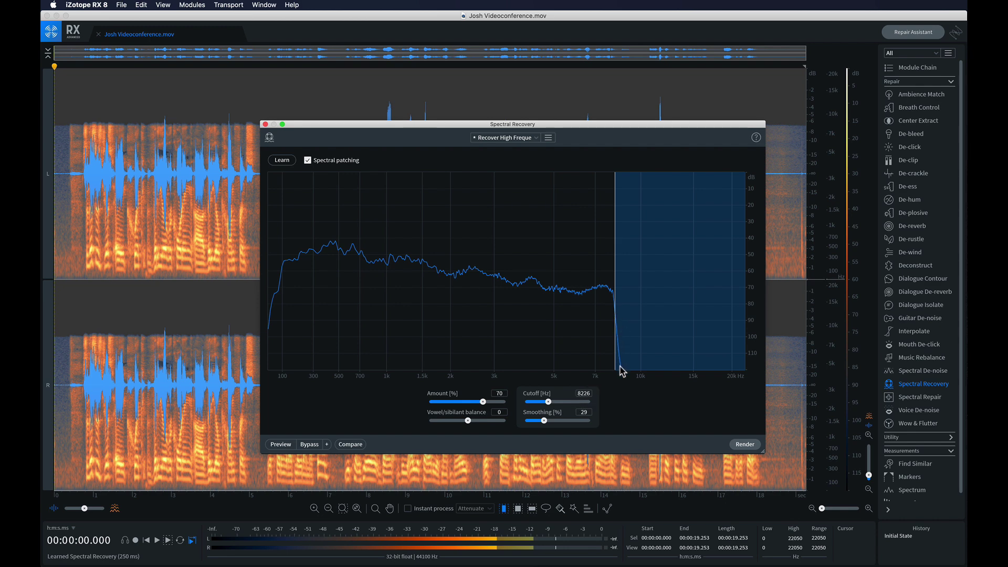
key(space)
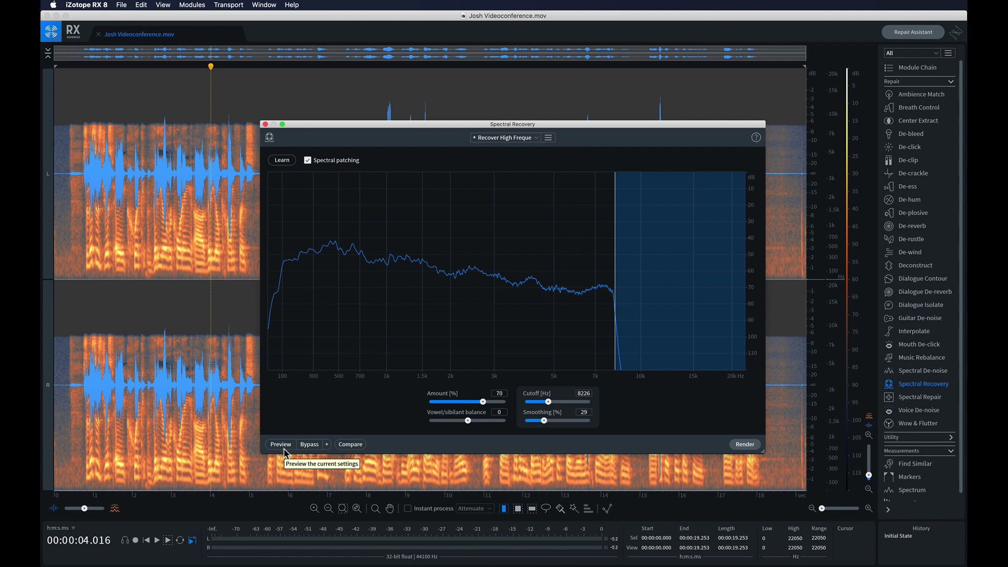
click(744, 444)
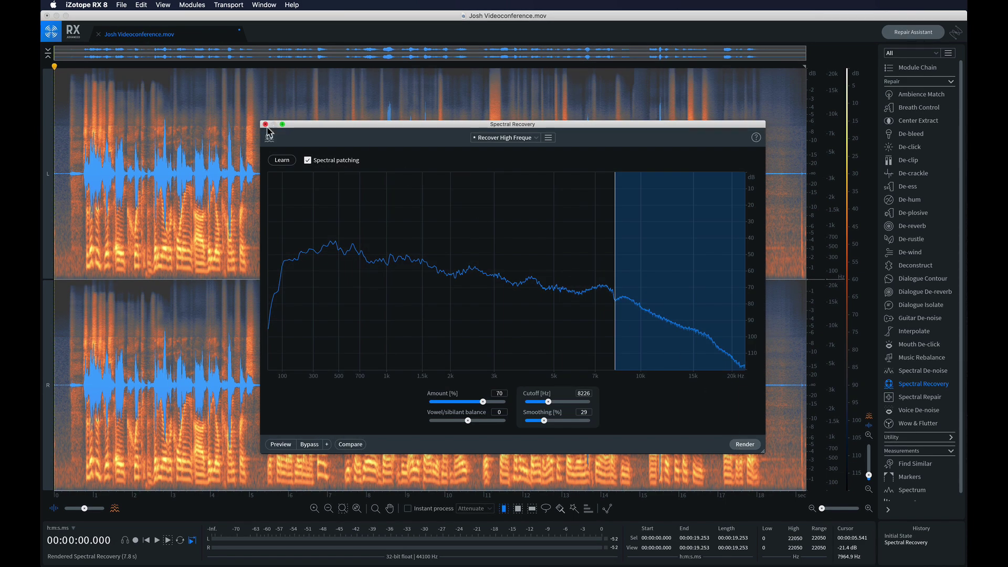
click(265, 125)
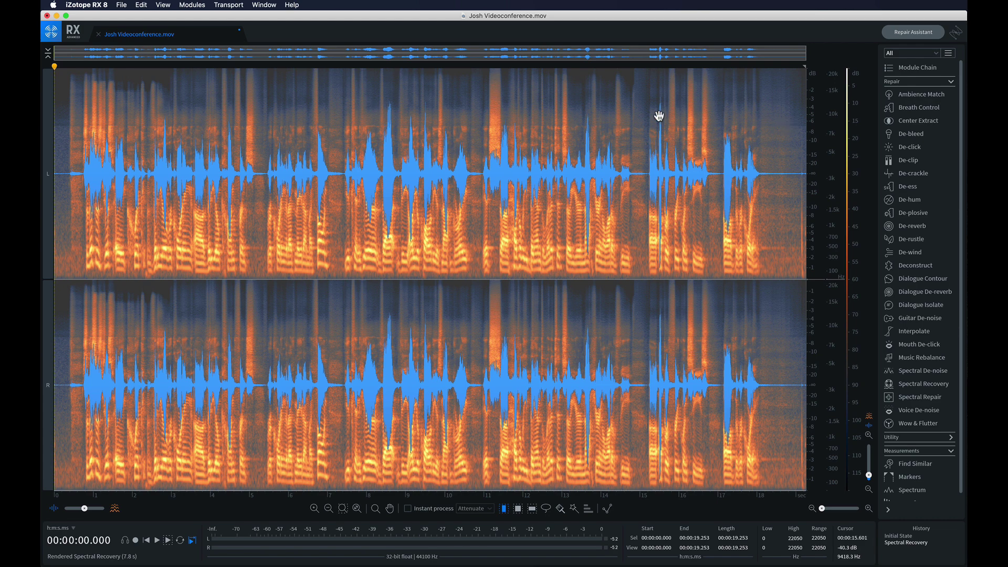
key(space)
click(152, 126)
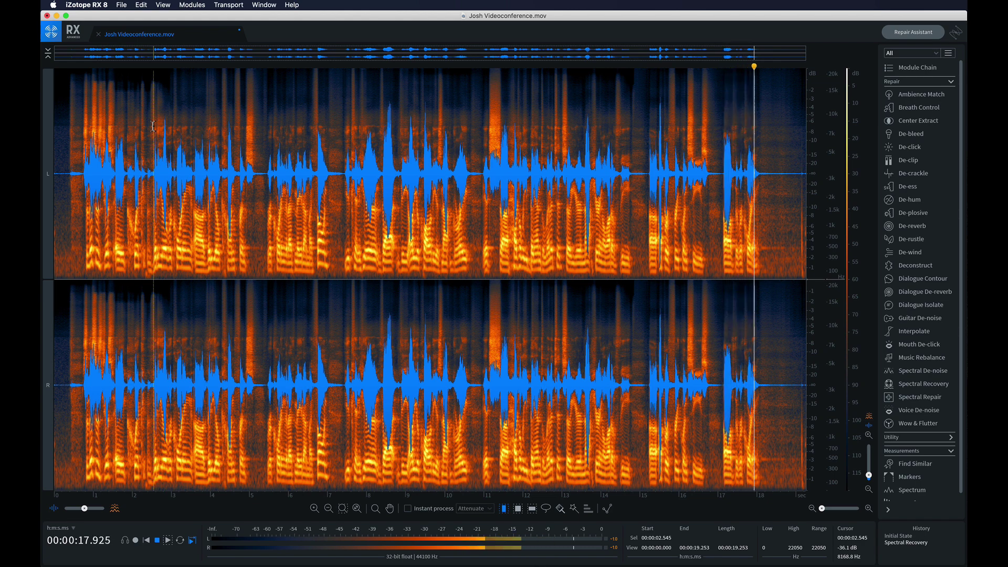
key(space)
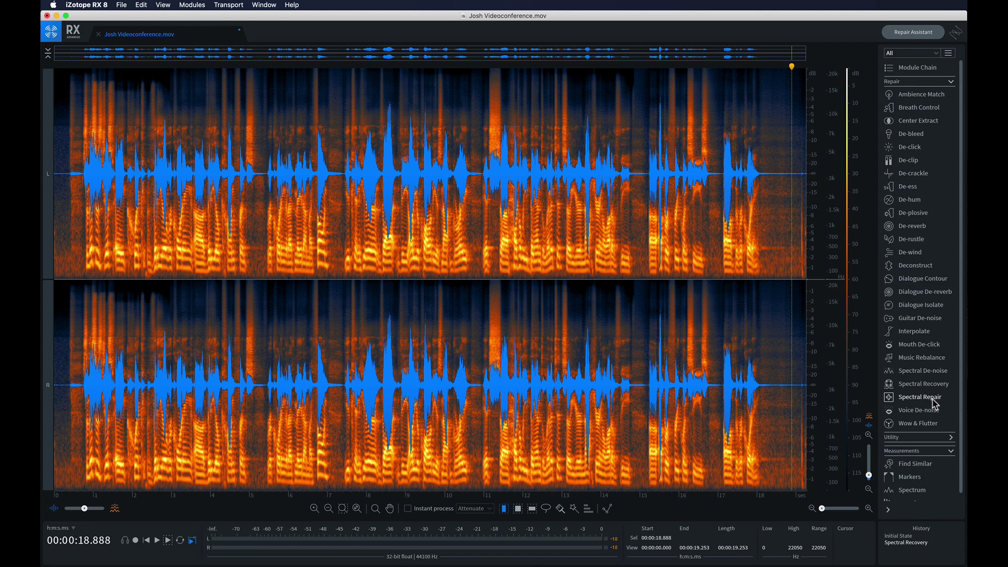
Step: In Spectral De-noise, learn a noise profile from the silent tail (18.195–19.087 s)
click(922, 370)
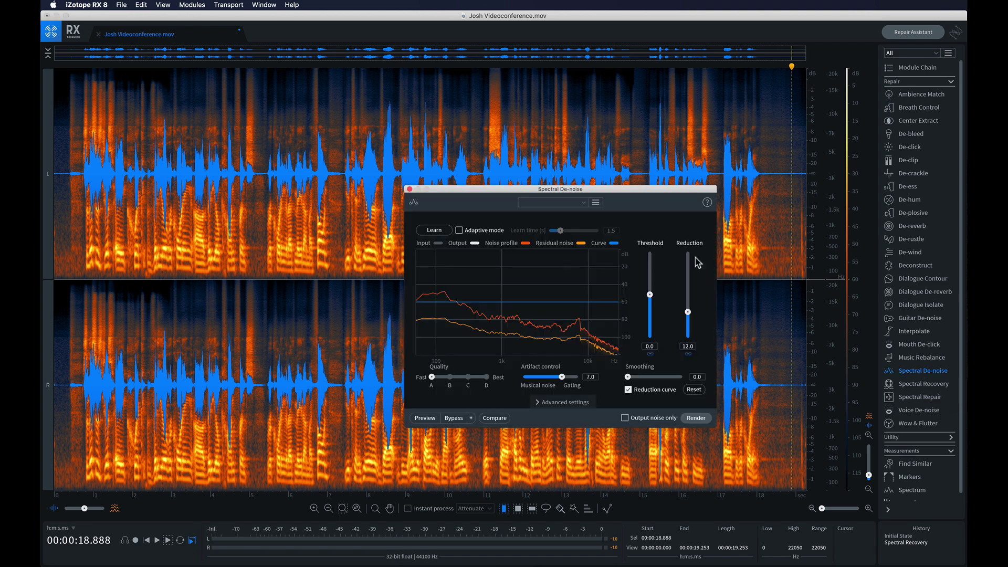
drag(631, 195, 666, 218)
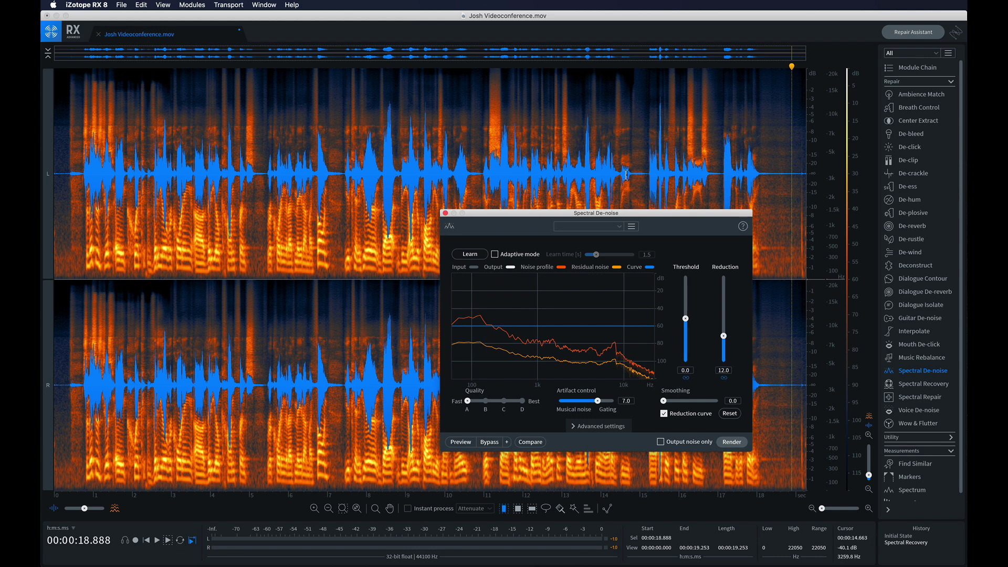
drag(70, 173, 52, 173)
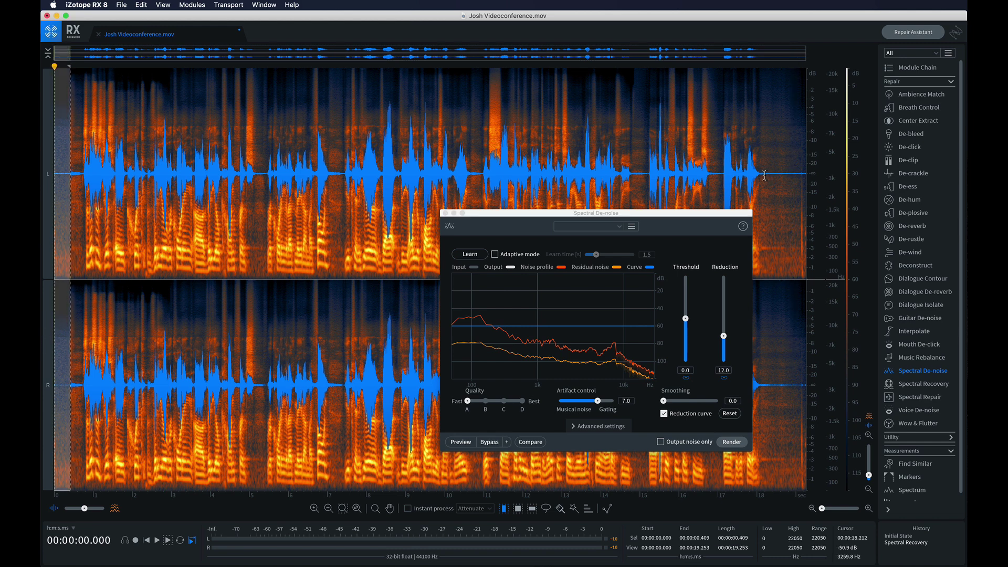
drag(763, 175, 799, 185)
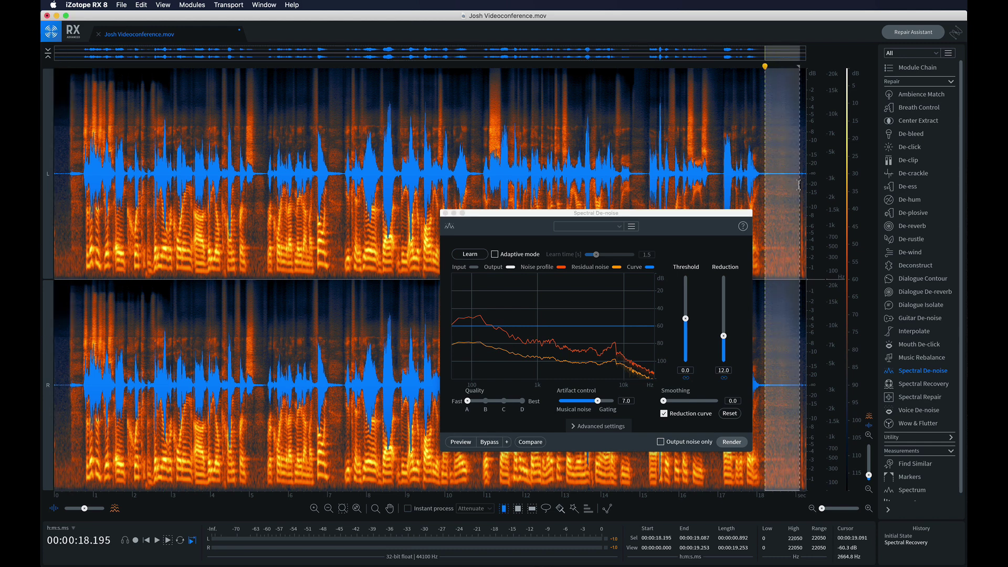
click(482, 255)
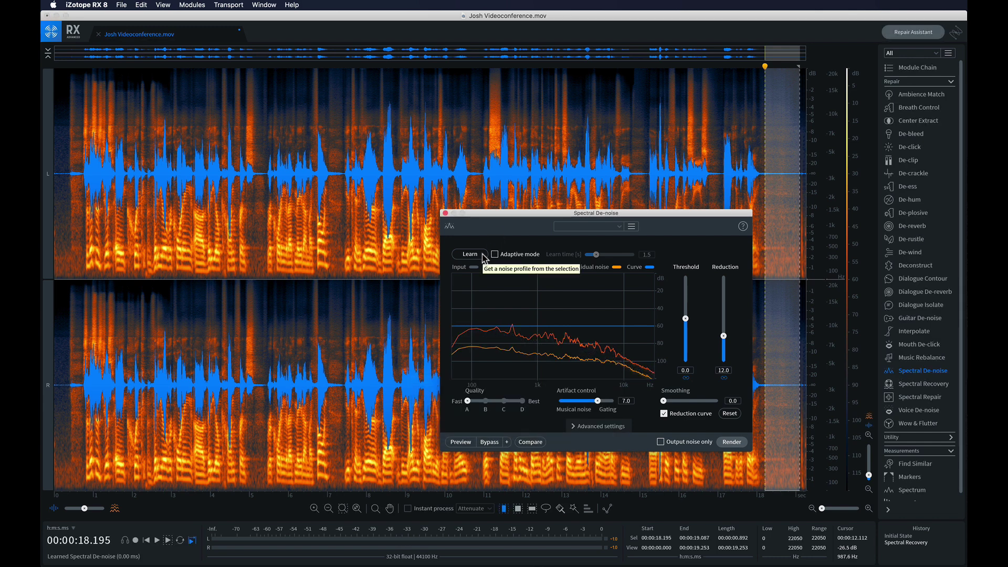
Step: Render de-noise (Threshold 0.0, Reduction 12.0) on the whole recording and play it from the start
click(354, 208)
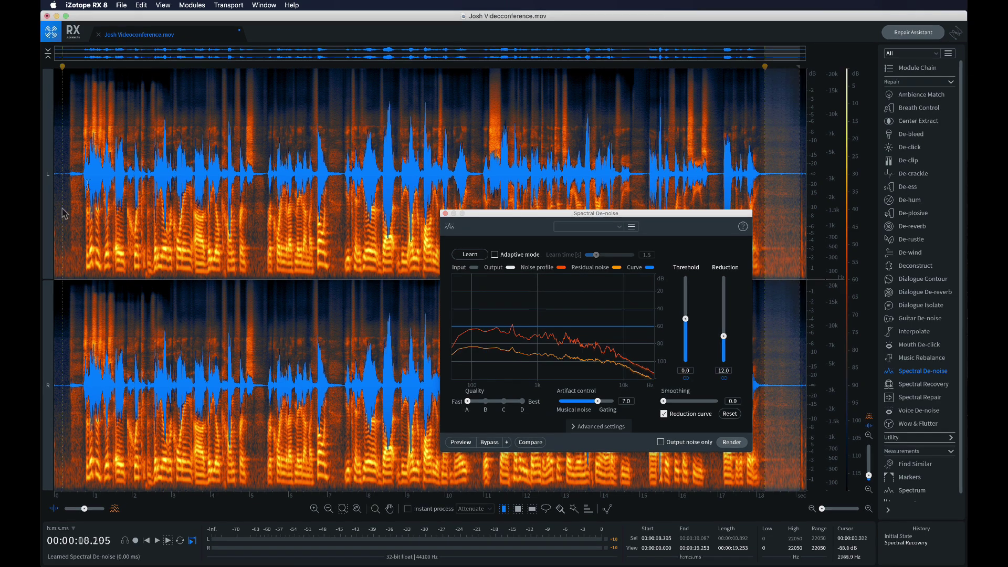
key(super+a)
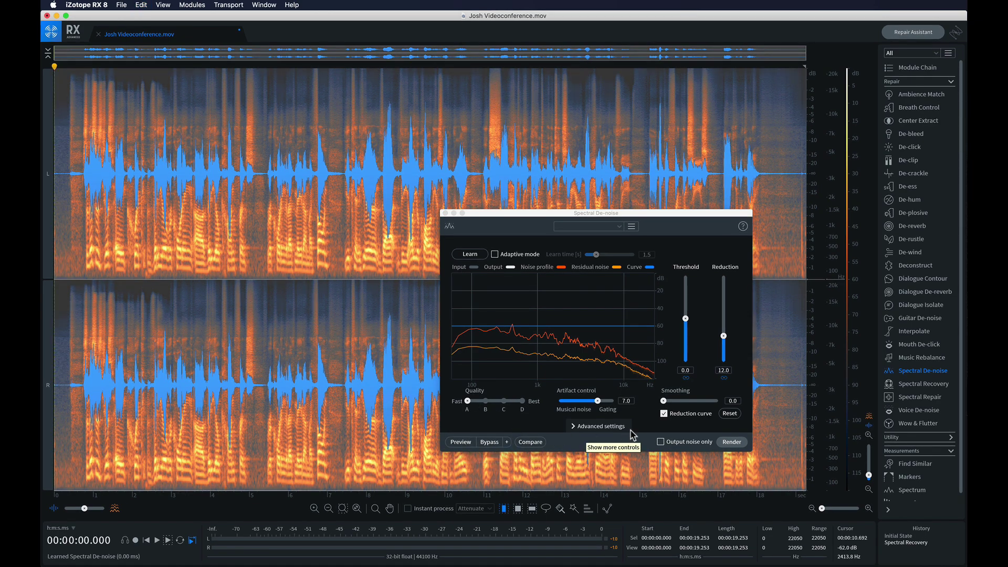
click(732, 442)
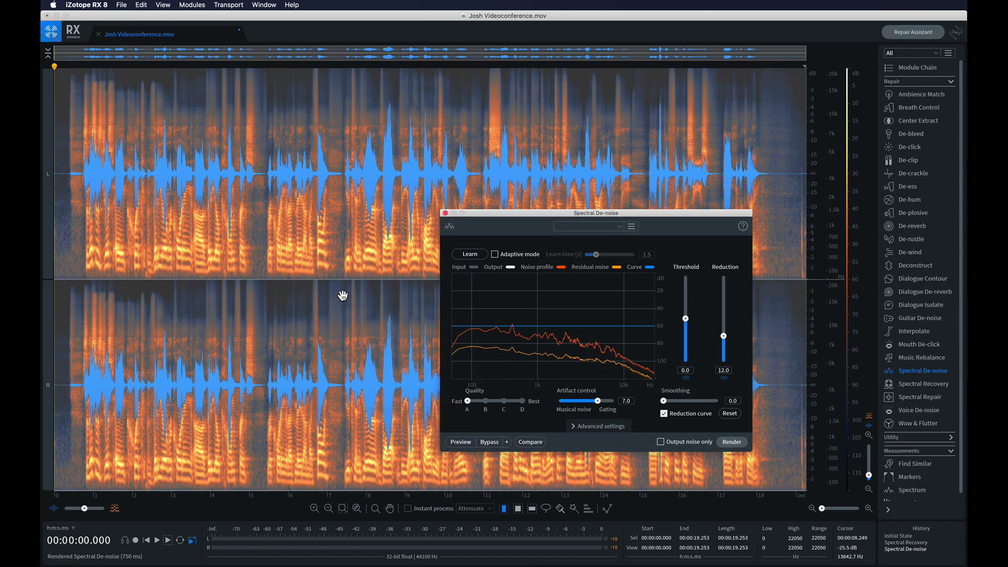
click(303, 281)
key(Home)
key(space)
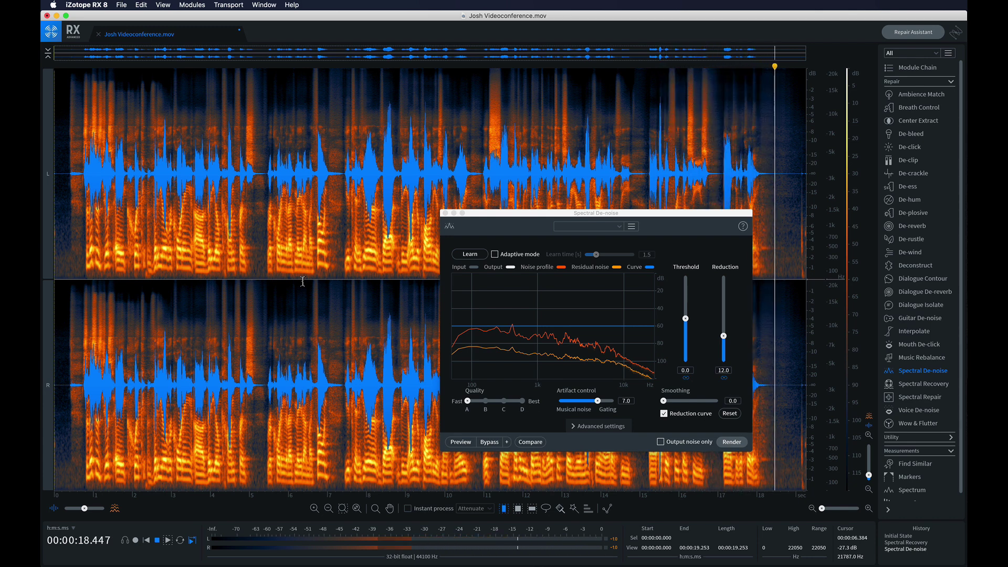
Step: Stop playback, close Spectral De-noise, and switch to the Dialogue De-reverb module
key(space)
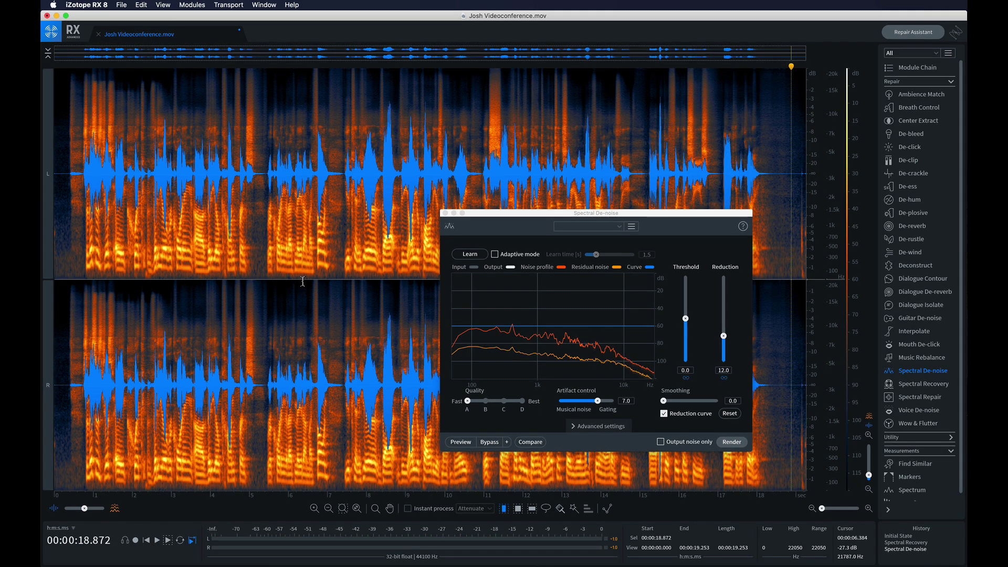
click(445, 213)
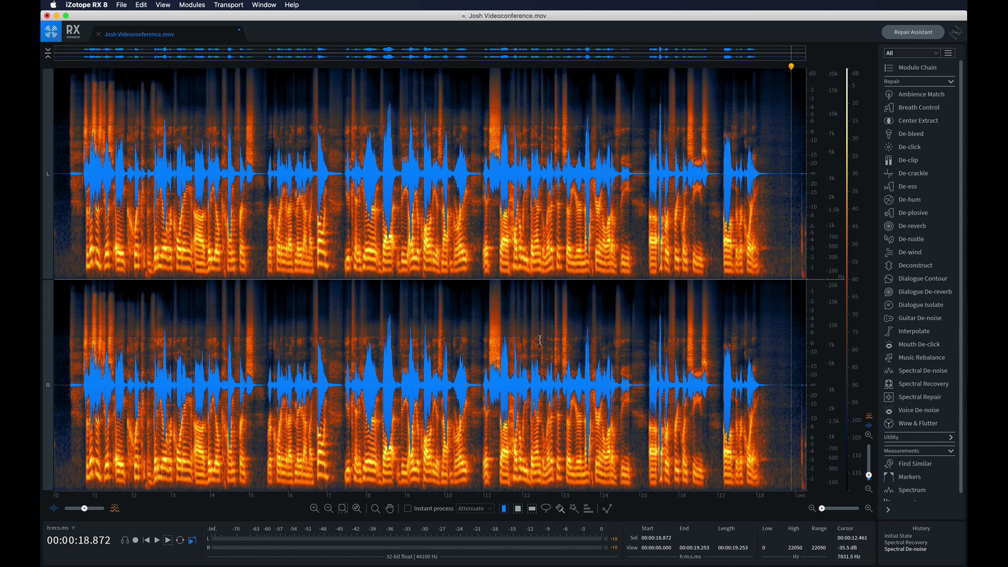
click(913, 227)
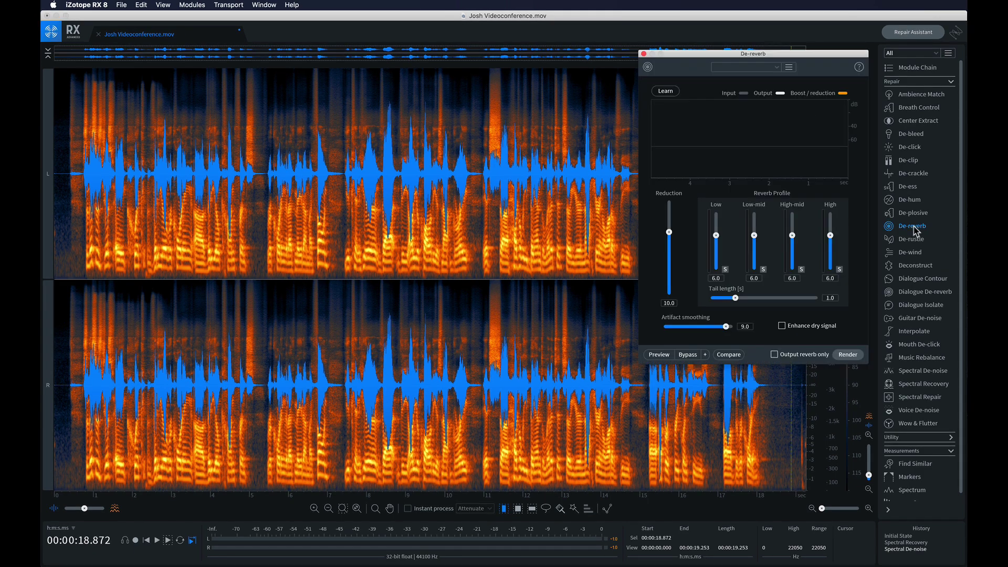
click(642, 54)
Step: Render Dialogue De-reverb with the Dialogue Clarity preset on the whole recording and play it back
click(924, 292)
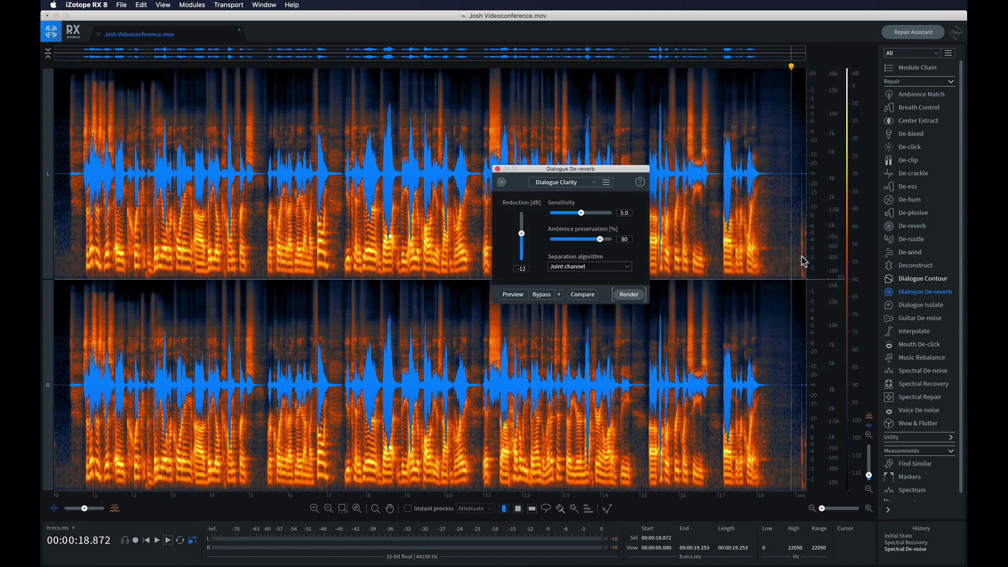
drag(602, 170, 557, 163)
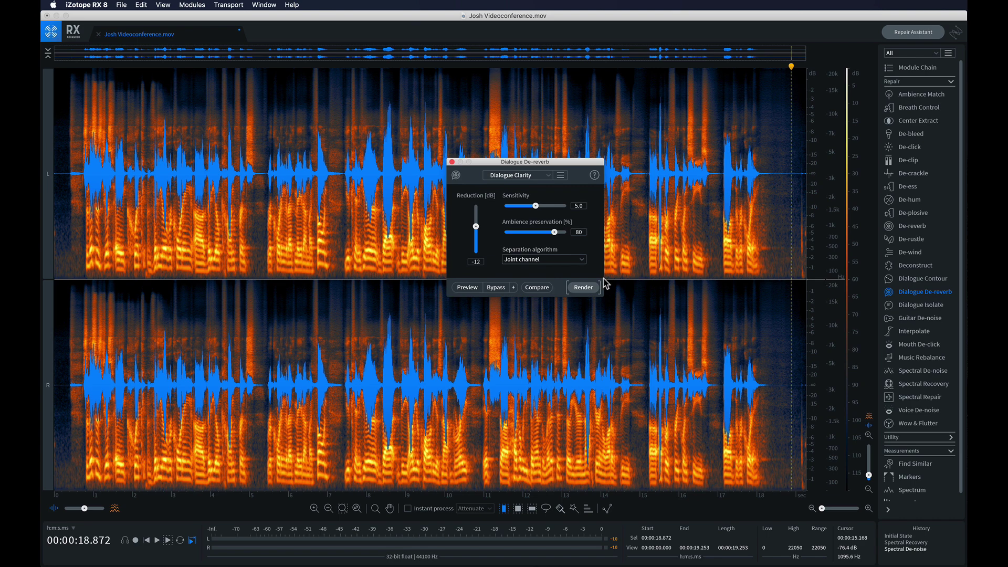
double_click(674, 290)
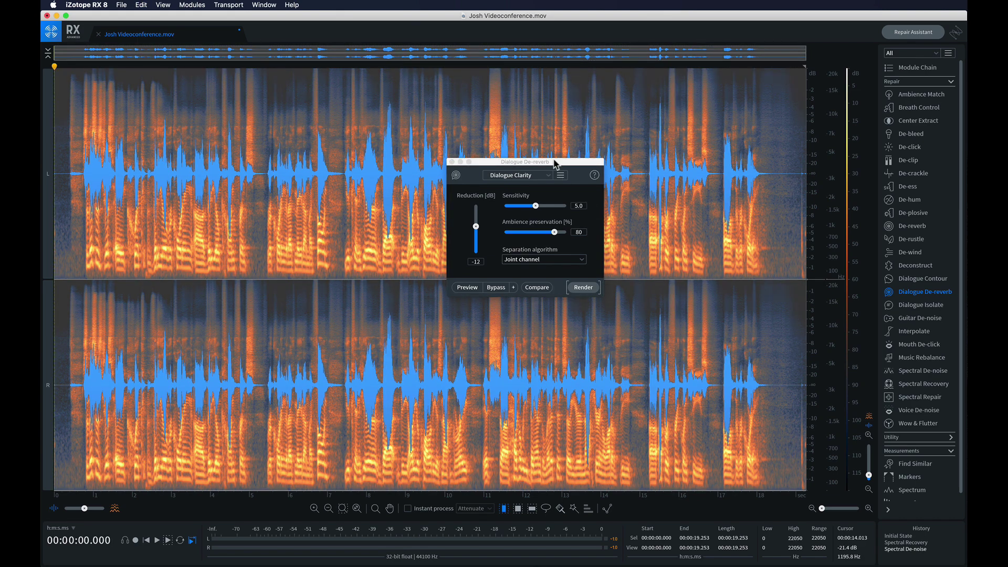
drag(554, 161, 657, 231)
click(638, 248)
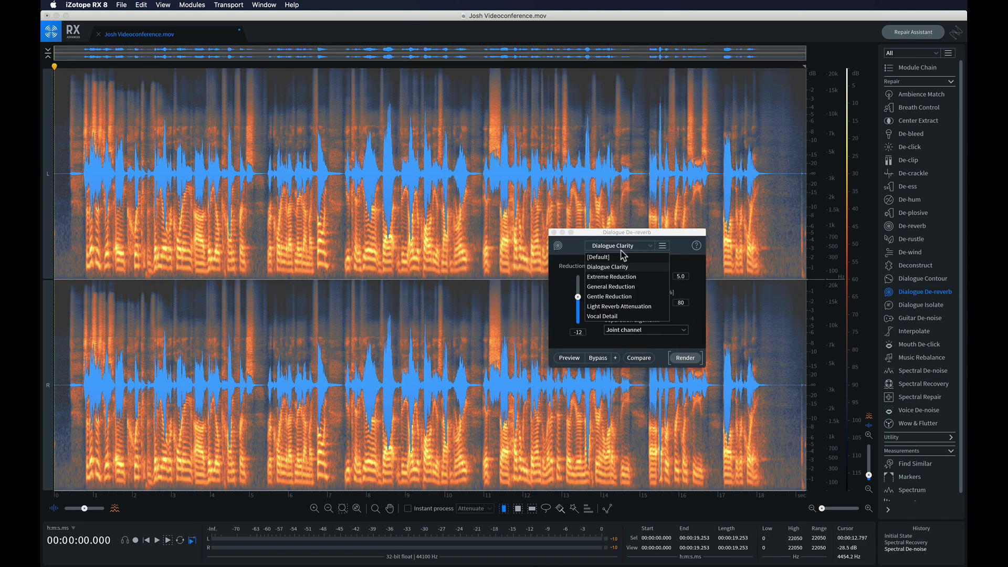
click(640, 272)
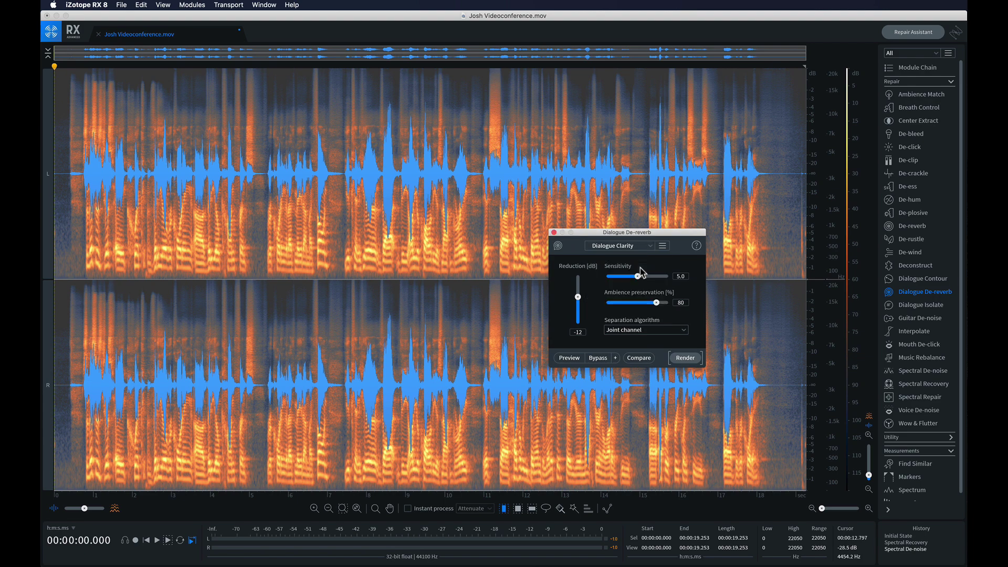
click(685, 358)
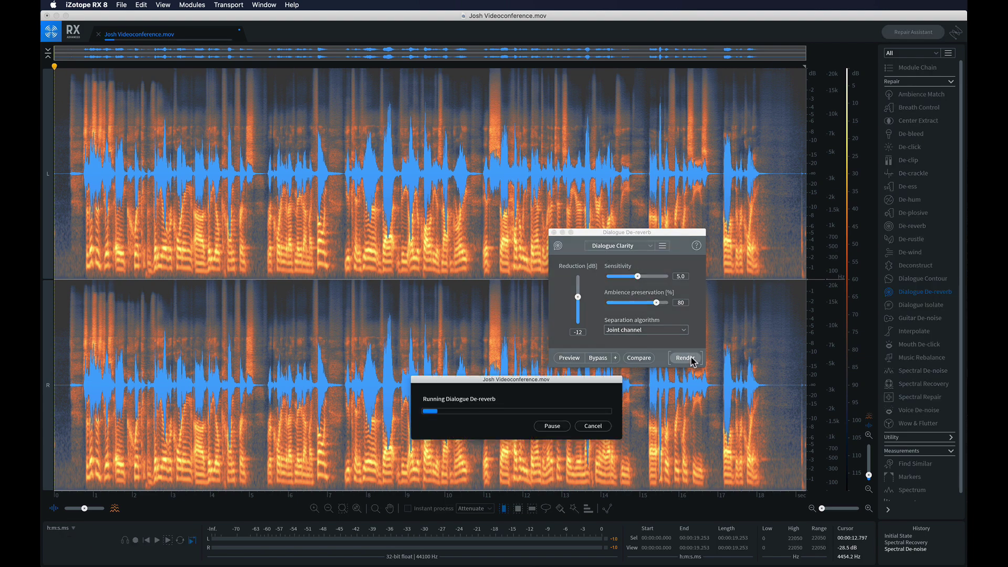
key(space)
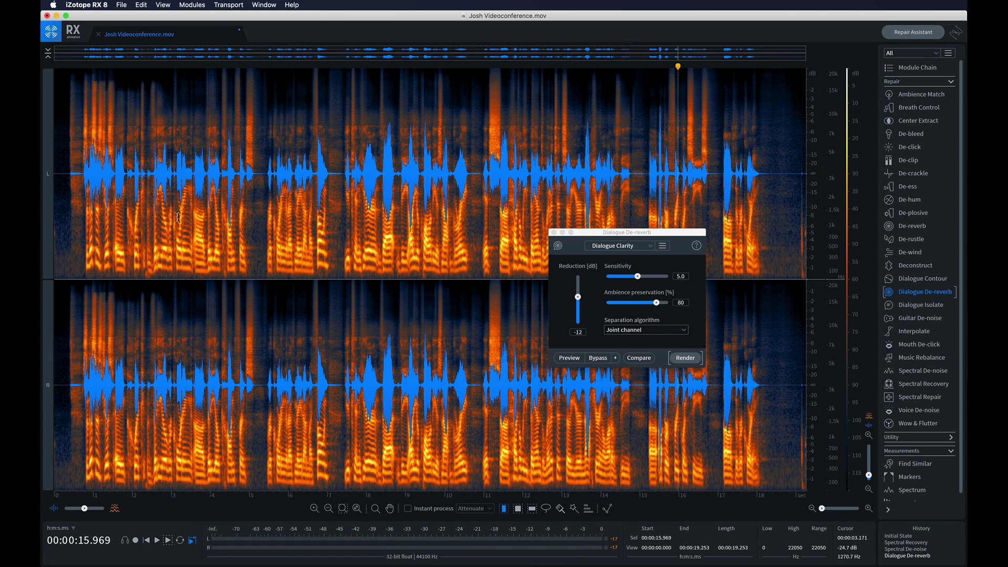
Step: Undo the de-reverb, lower Reduction to -9 dB, and preview the gentler setting
key(super+z)
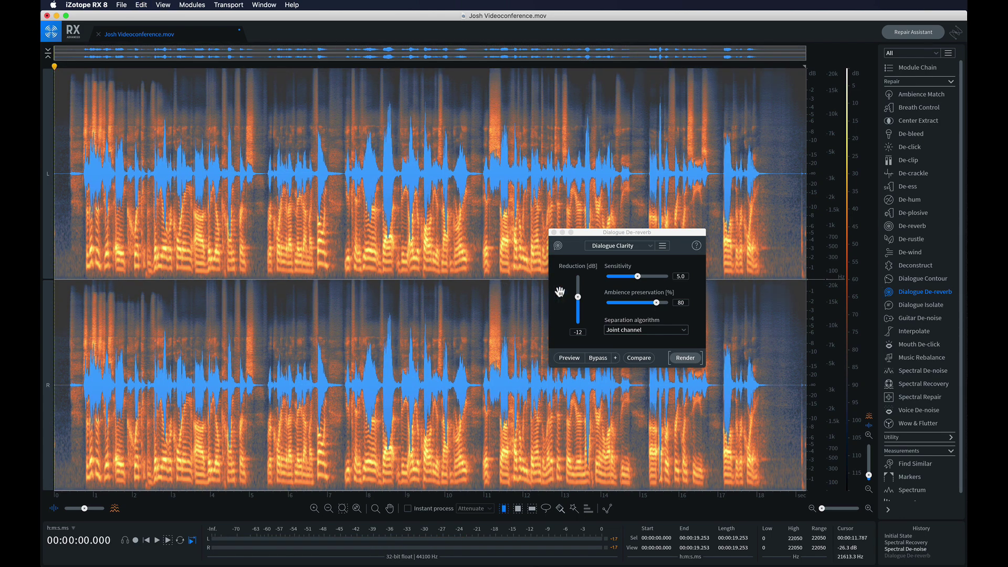
drag(581, 300, 578, 297)
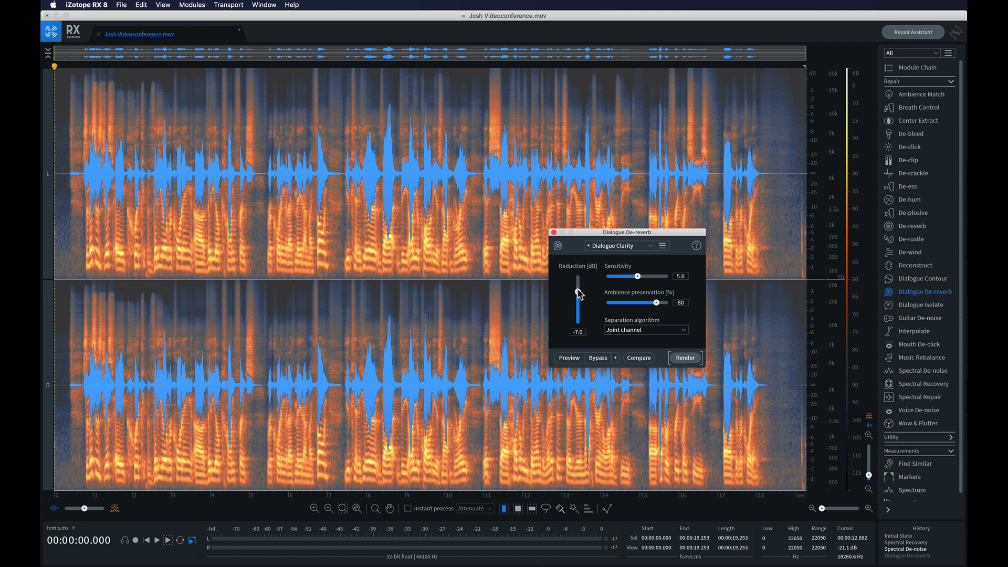
click(574, 359)
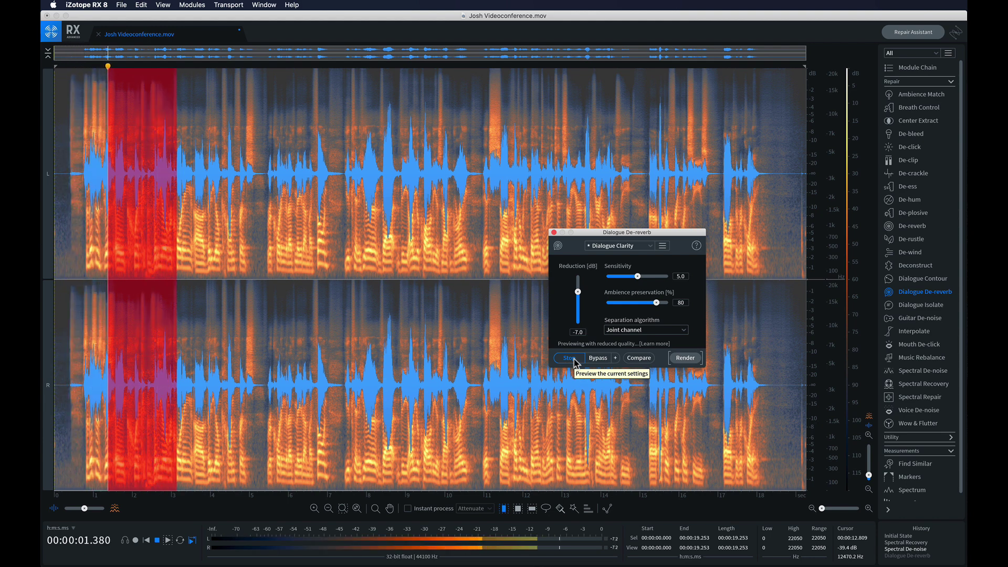
click(573, 360)
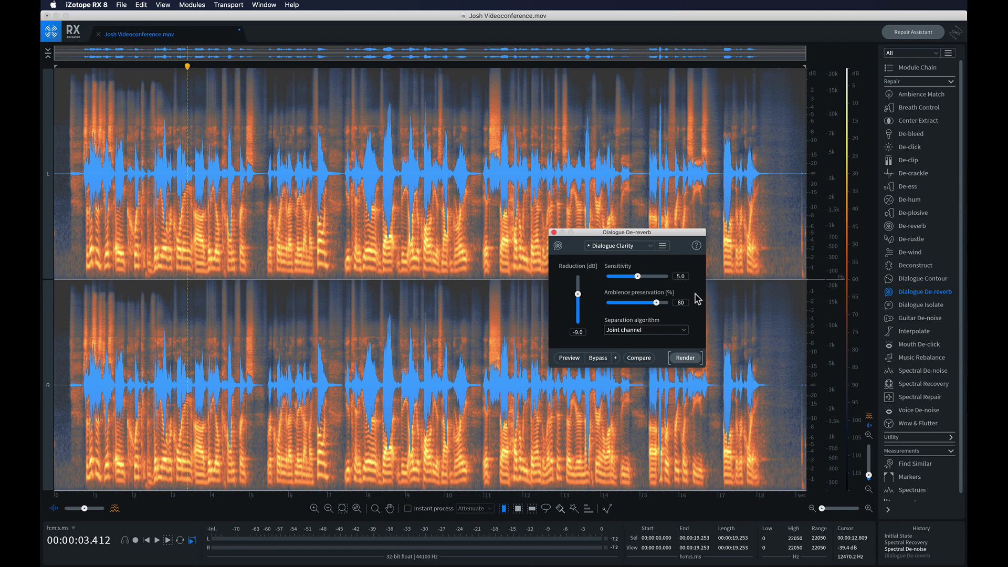
Step: Render the -9 dB Dialogue De-reverb and play back the processed recording
click(688, 360)
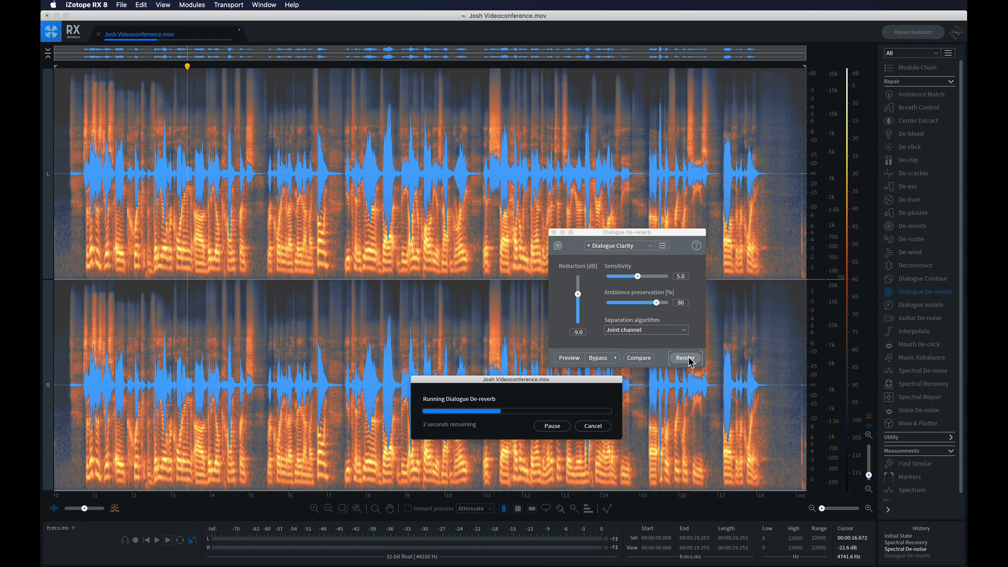
key(space)
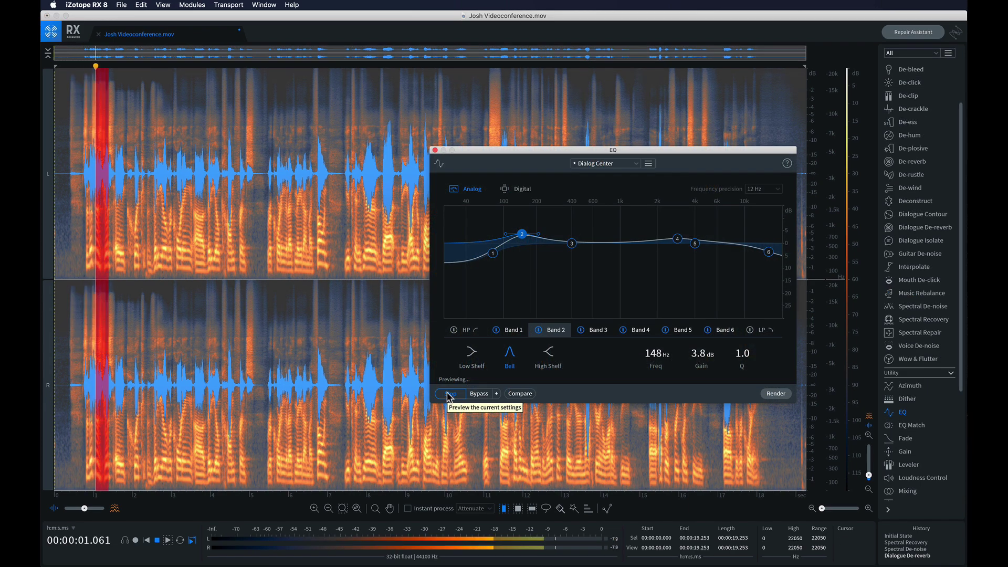
Step: Raise EQ Band 2 to about +6 dB near 120 Hz and lift the upper-mid band toward 6 kHz
drag(521, 233, 518, 235)
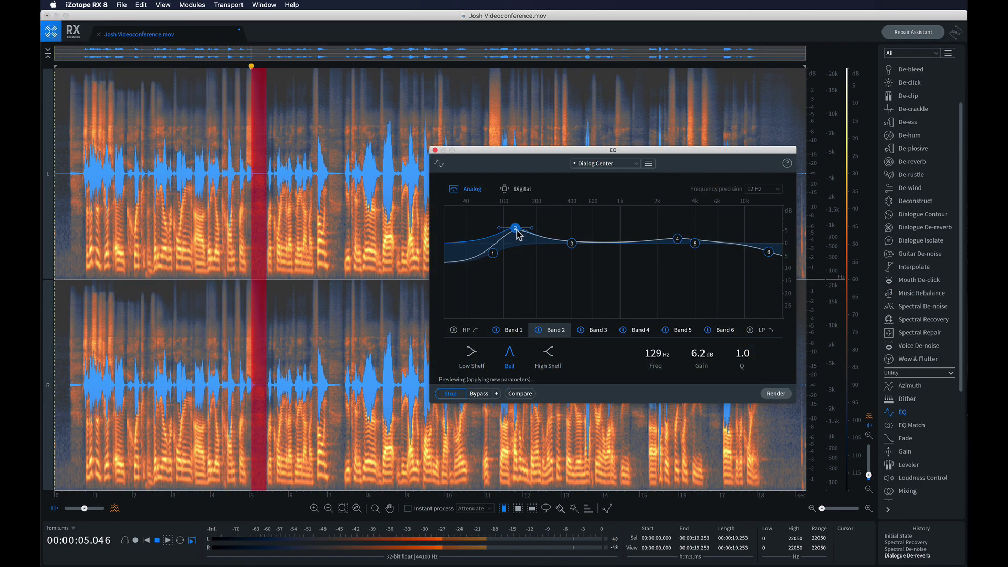
drag(694, 243, 771, 252)
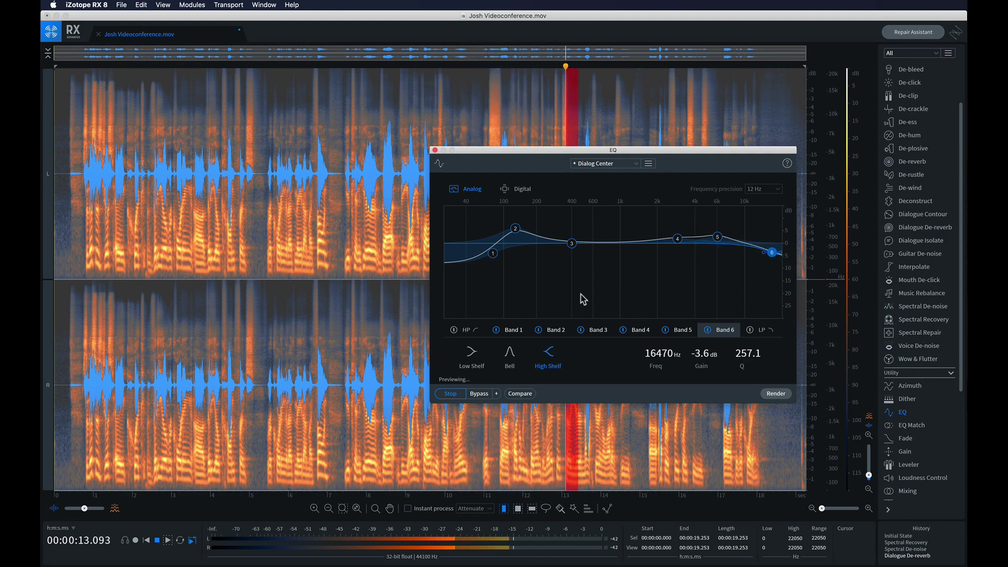